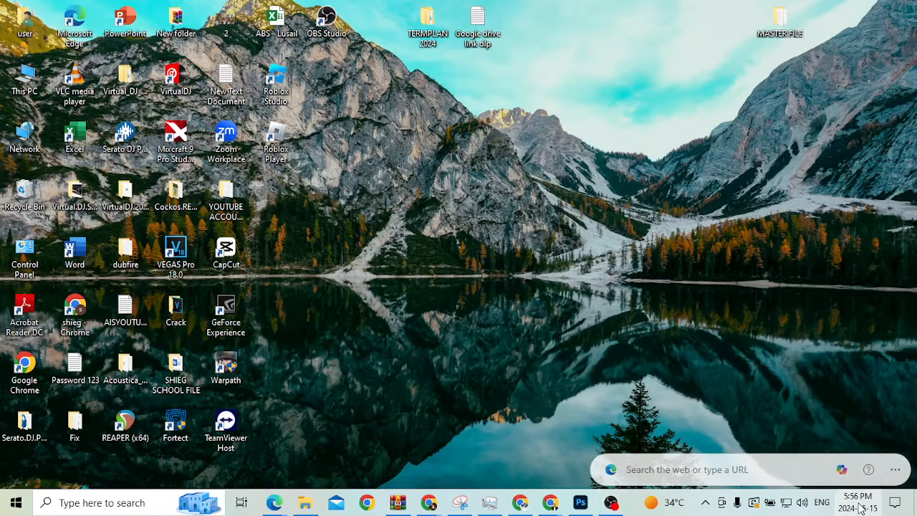
{"action": "left_click", "coordinate": [861, 508]}
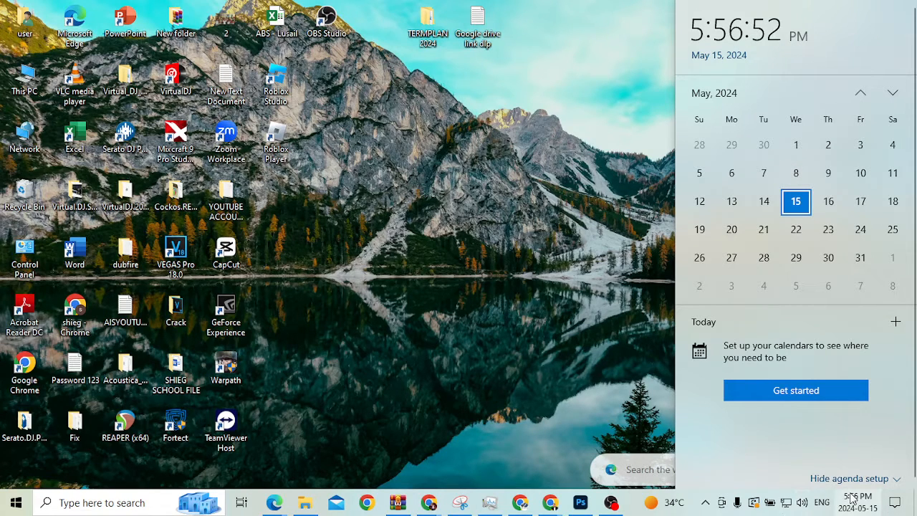
{"action": "left_click", "coordinate": [895, 504]}
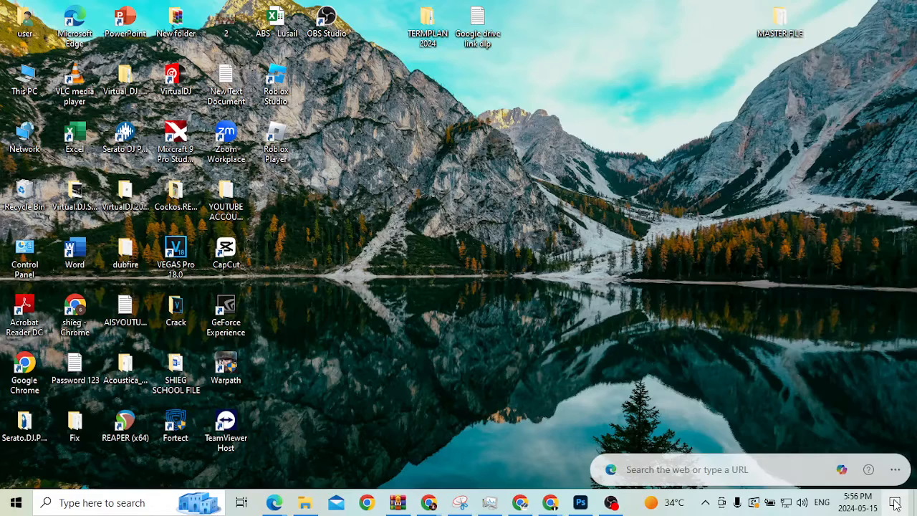
{"action": "left_click", "coordinate": [894, 504]}
{"action": "left_click", "coordinate": [895, 503]}
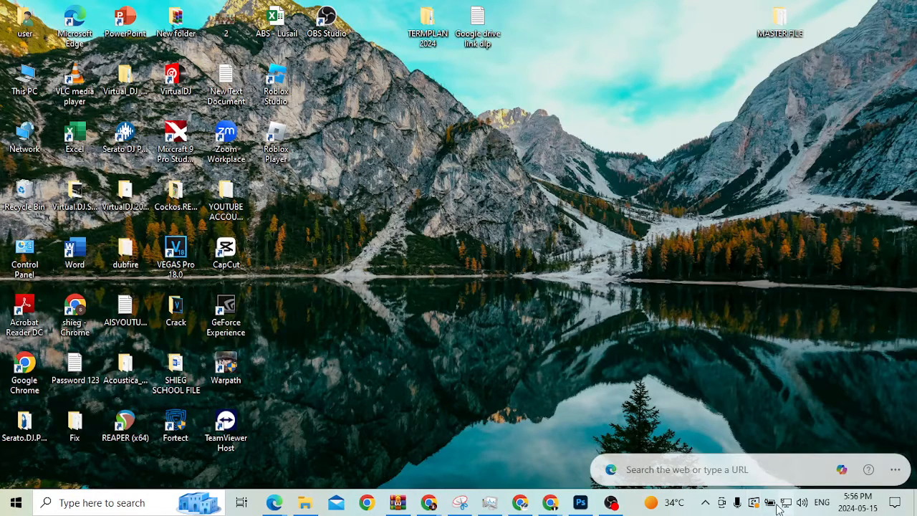
Open Windows Security from the hidden notification-area items
{"action": "left_click", "coordinate": [704, 503]}
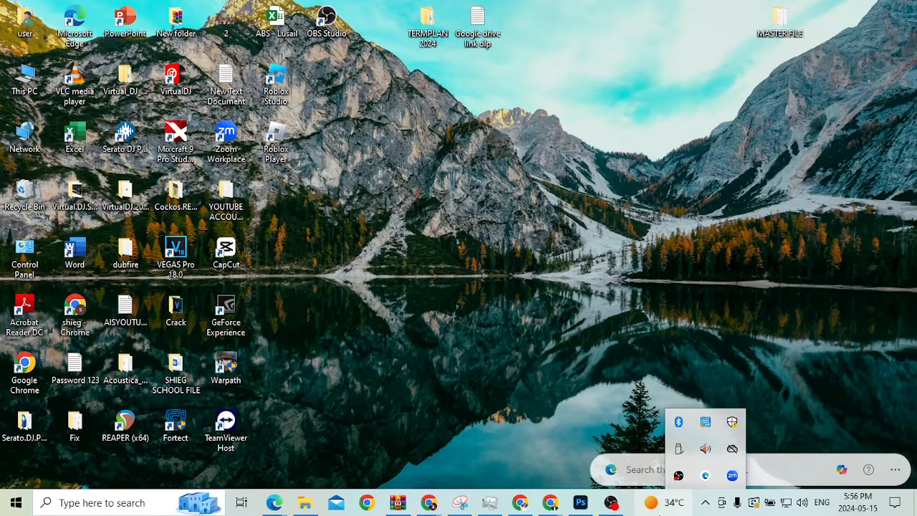
{"action": "left_click", "coordinate": [704, 503]}
{"action": "left_click", "coordinate": [704, 504]}
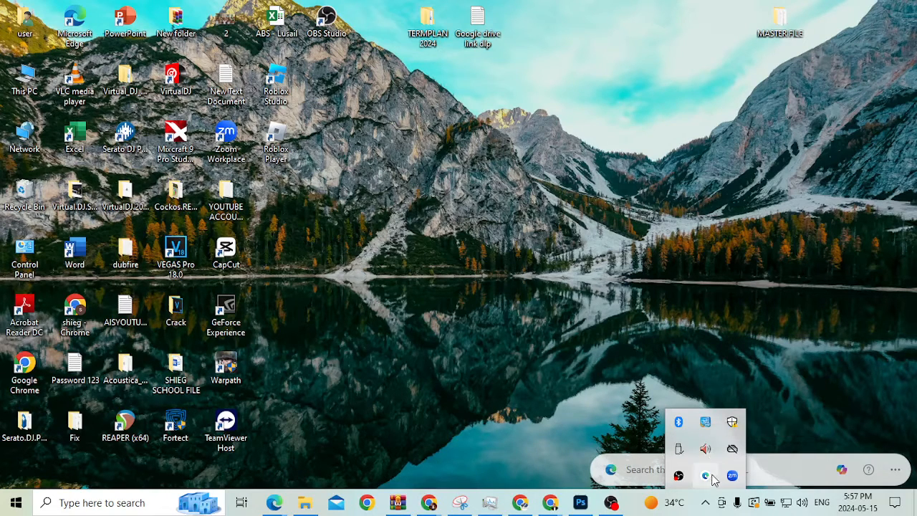
{"action": "left_click", "coordinate": [733, 422]}
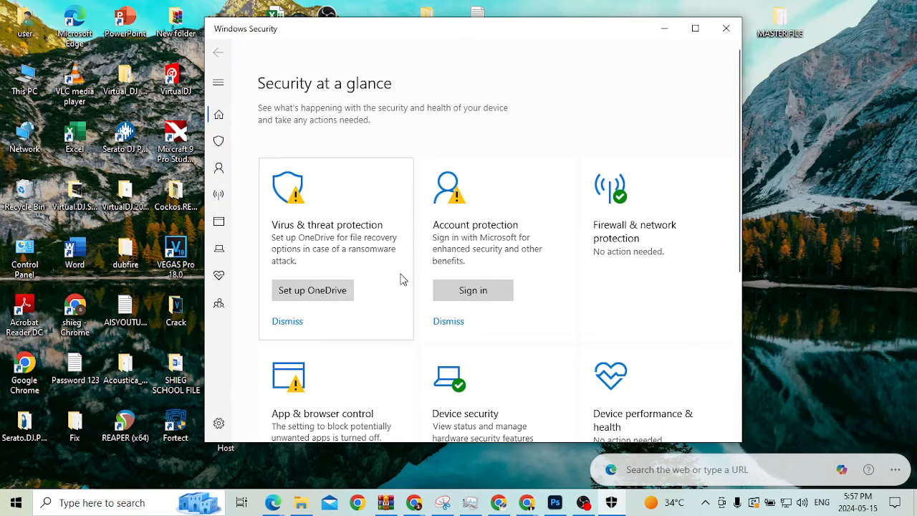
Look over the security overview and open the management page for the Virus & threat protection settings
{"action": "scroll", "coordinate": [404, 279], "scroll_direction": "down", "scroll_amount": 3}
{"action": "scroll", "coordinate": [281, 379], "scroll_direction": "down", "scroll_amount": 3}
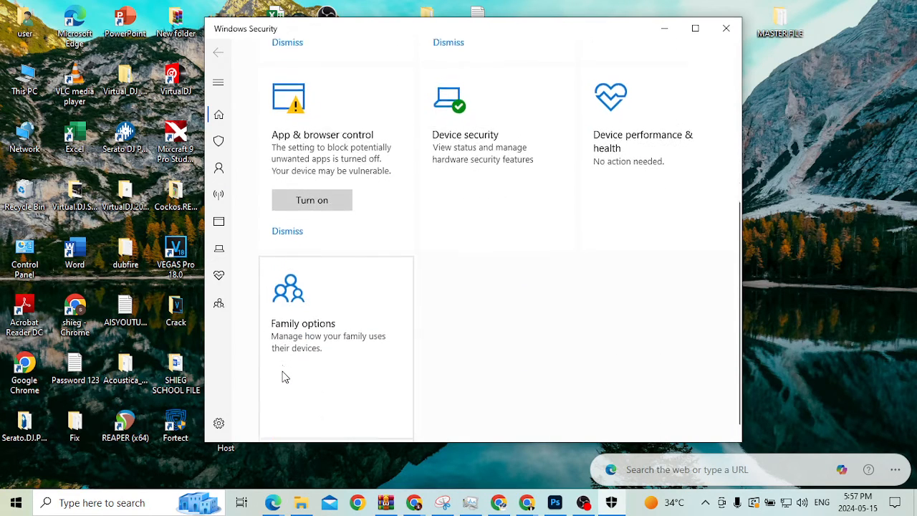
{"action": "scroll", "coordinate": [283, 374], "scroll_direction": "up", "scroll_amount": 5}
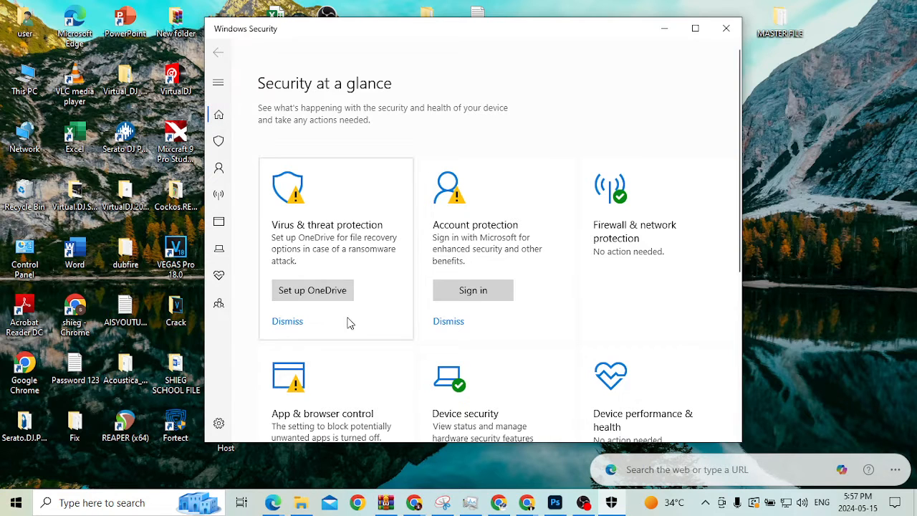
{"action": "scroll", "coordinate": [321, 338], "scroll_direction": "down", "scroll_amount": 2}
{"action": "scroll", "coordinate": [322, 338], "scroll_direction": "down", "scroll_amount": 1}
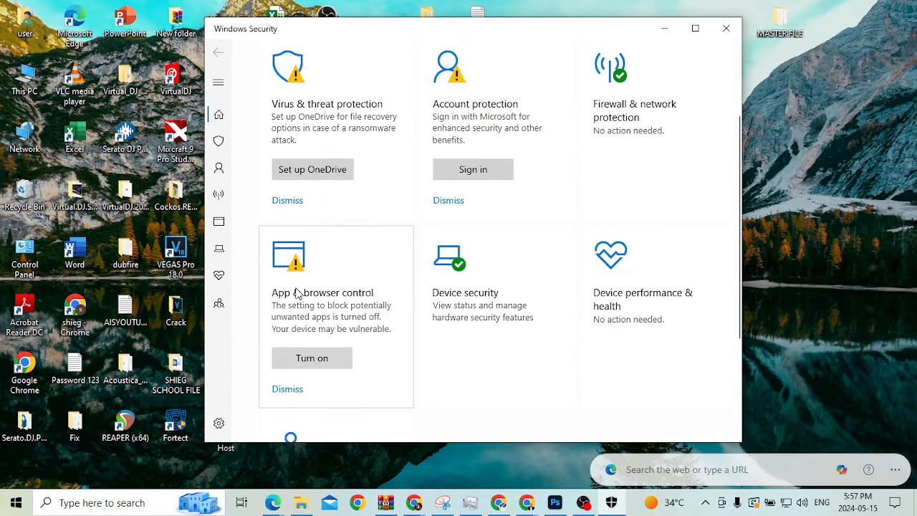
{"action": "scroll", "coordinate": [351, 122], "scroll_direction": "up", "scroll_amount": 3}
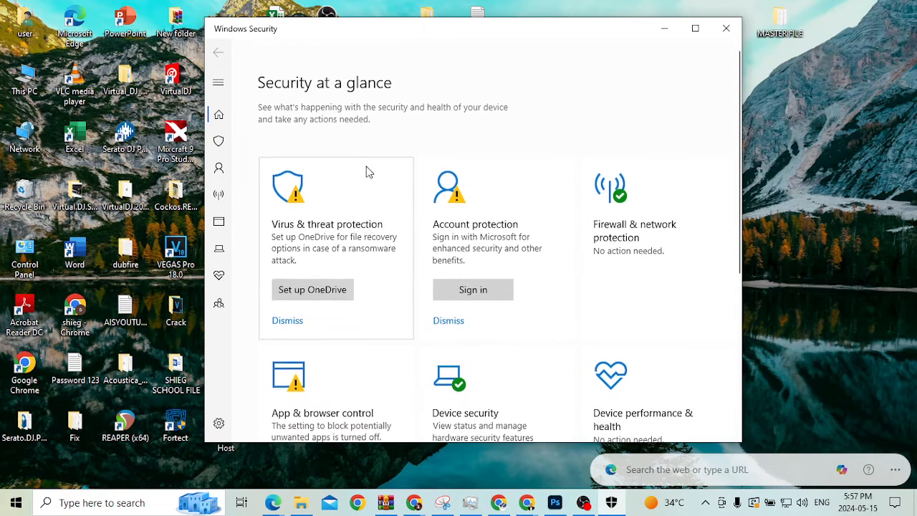
{"action": "left_click", "coordinate": [376, 285]}
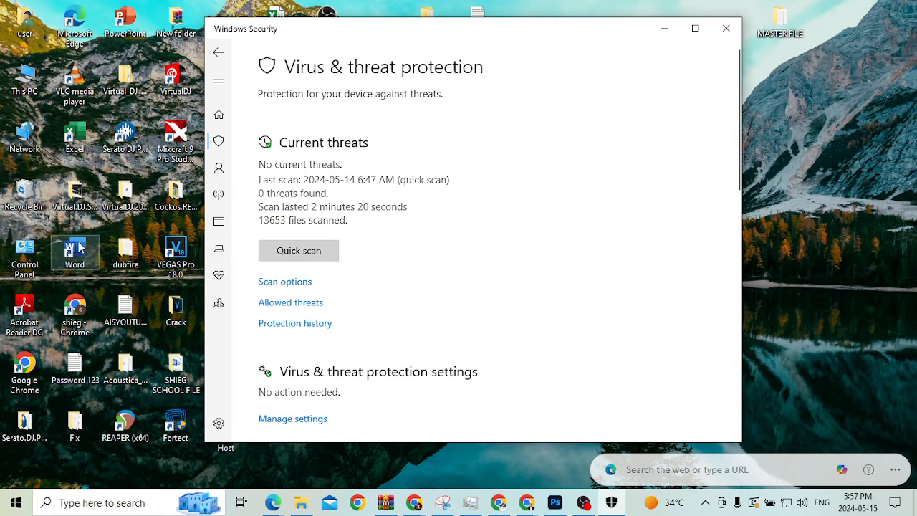
{"action": "scroll", "coordinate": [407, 303], "scroll_direction": "down", "scroll_amount": 2}
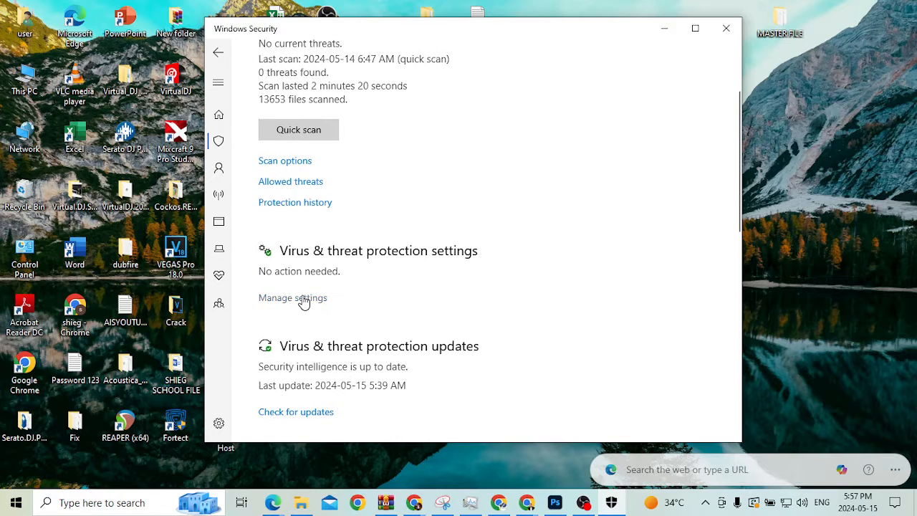
{"action": "left_click", "coordinate": [303, 300]}
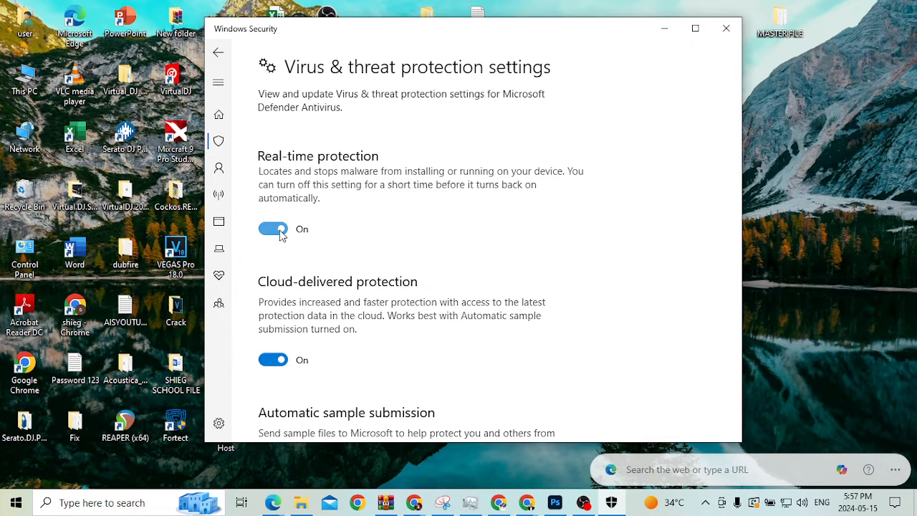
Turn off real-time protection, cloud-delivered protection, automatic sample submission and Tamper Protection
{"action": "left_click", "coordinate": [281, 236]}
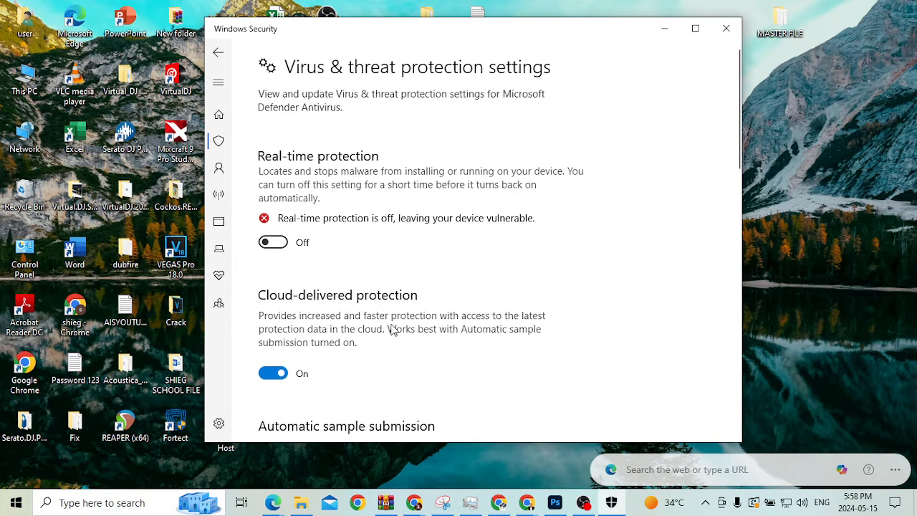
{"action": "left_click", "coordinate": [275, 373]}
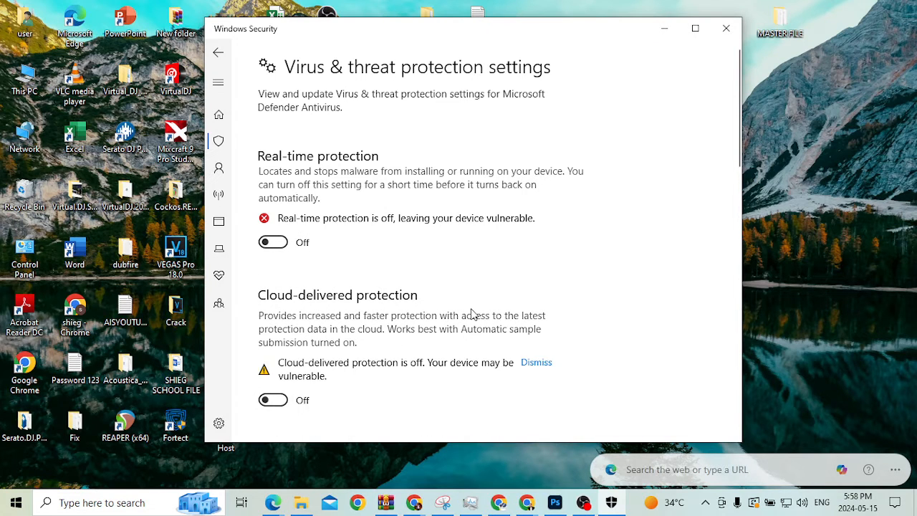
{"action": "scroll", "coordinate": [472, 315], "scroll_direction": "down", "scroll_amount": 3}
{"action": "left_click", "coordinate": [282, 412]}
{"action": "scroll", "coordinate": [387, 348], "scroll_direction": "down", "scroll_amount": 3}
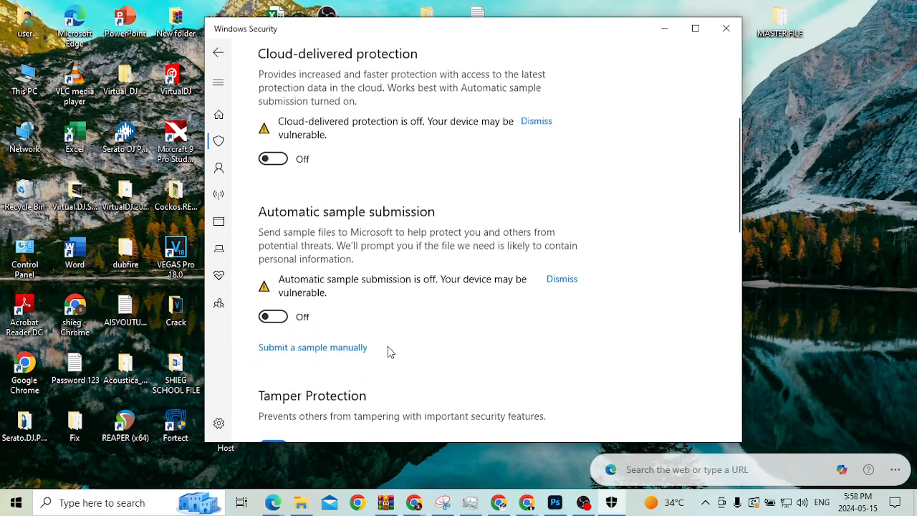
{"action": "scroll", "coordinate": [284, 285], "scroll_direction": "down", "scroll_amount": 4}
{"action": "left_click", "coordinate": [276, 266]}
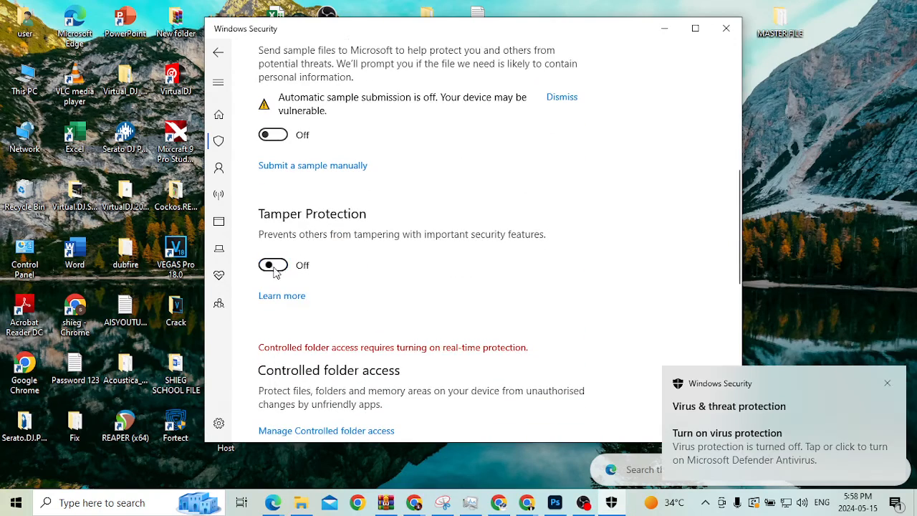
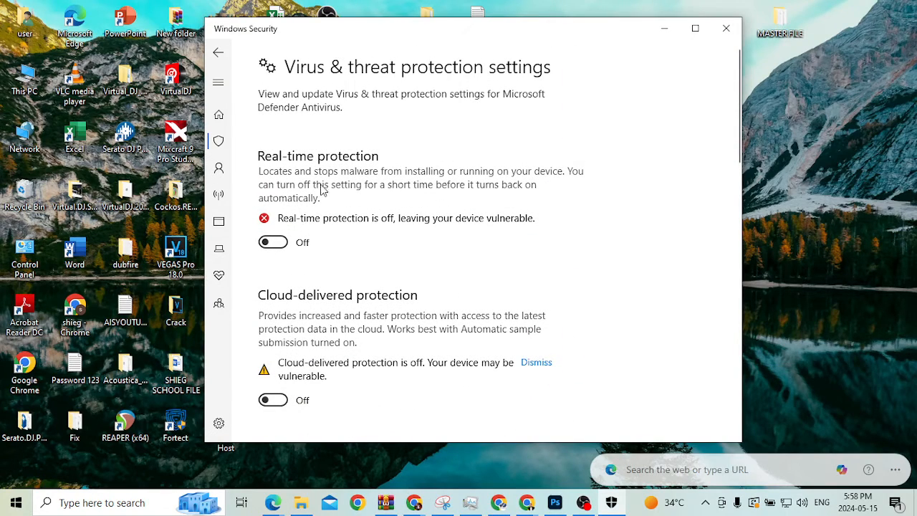
Turn real-time protection, cloud-delivered protection, automatic sample submission and Tamper Protection back on, and minimize the Windows Security window
{"action": "left_click", "coordinate": [271, 243]}
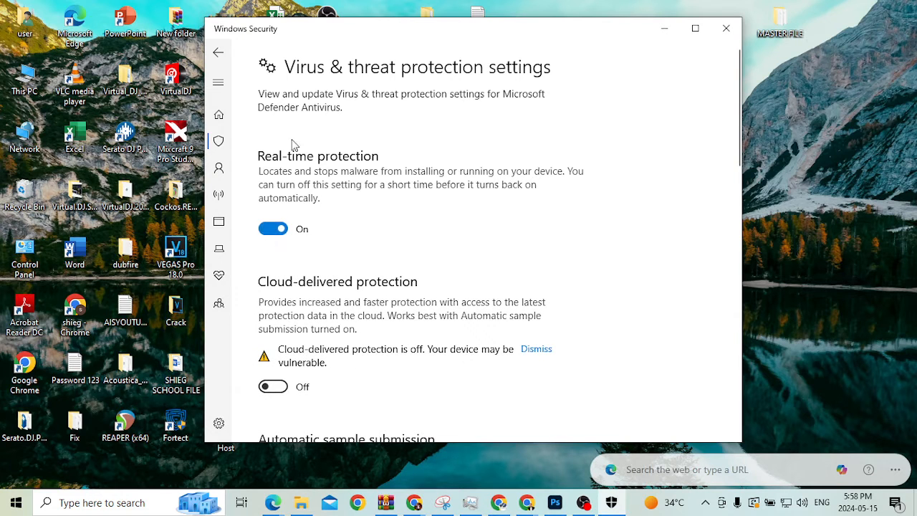
{"action": "left_click", "coordinate": [273, 386]}
{"action": "scroll", "coordinate": [351, 401], "scroll_direction": "down", "scroll_amount": 3}
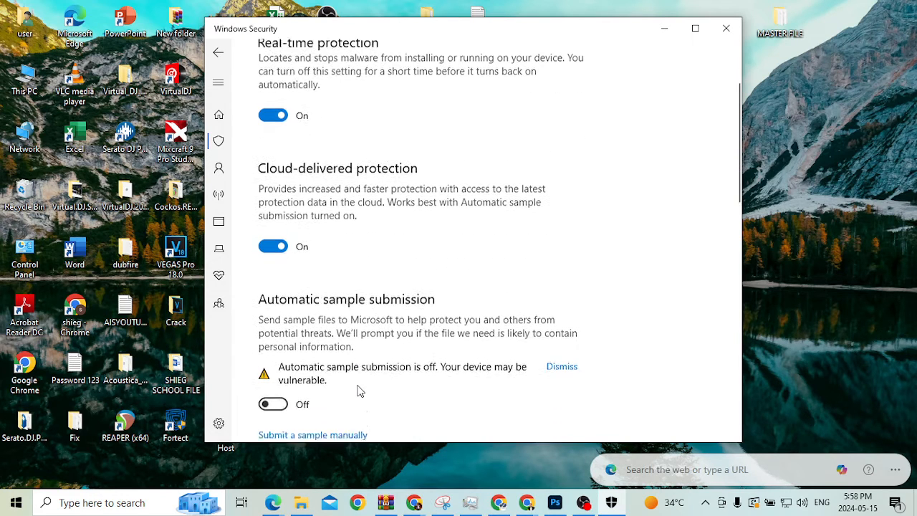
{"action": "left_click", "coordinate": [278, 398]}
{"action": "scroll", "coordinate": [411, 279], "scroll_direction": "down", "scroll_amount": 3}
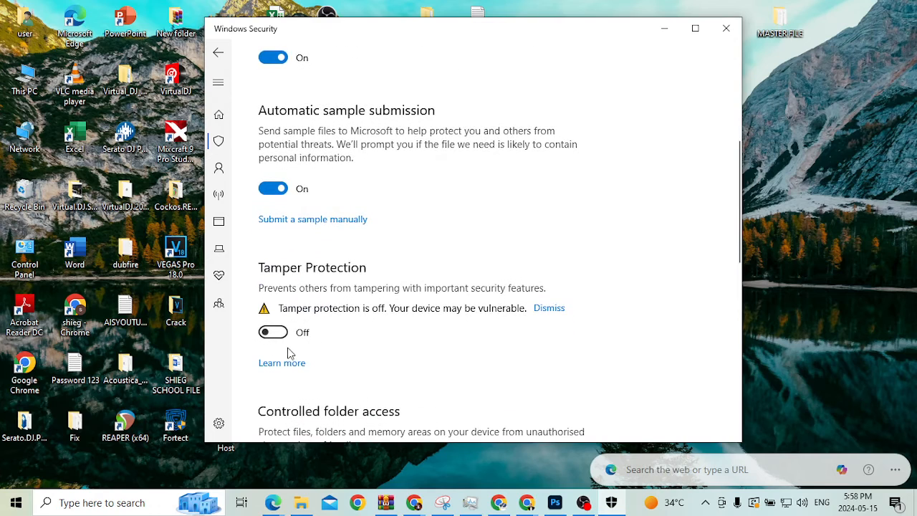
{"action": "left_click", "coordinate": [280, 333]}
{"action": "scroll", "coordinate": [315, 323], "scroll_direction": "down", "scroll_amount": 10}
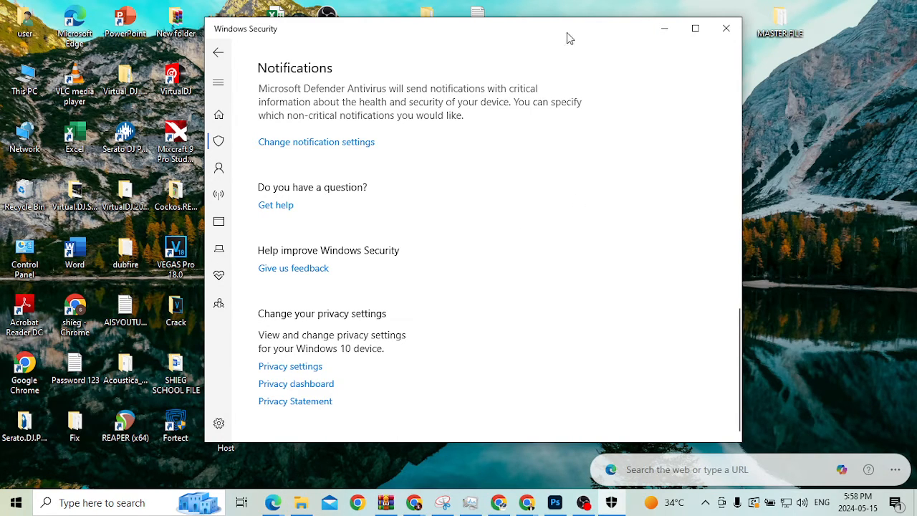
{"action": "left_click", "coordinate": [662, 32]}
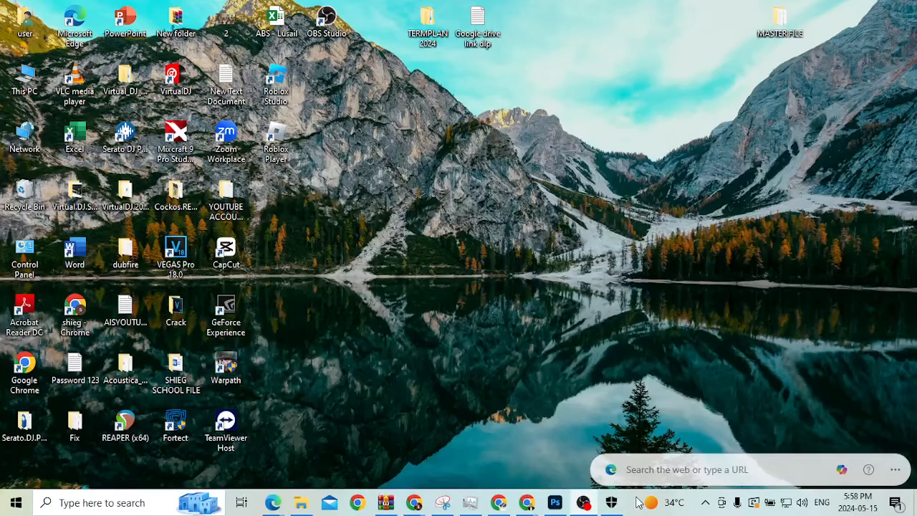